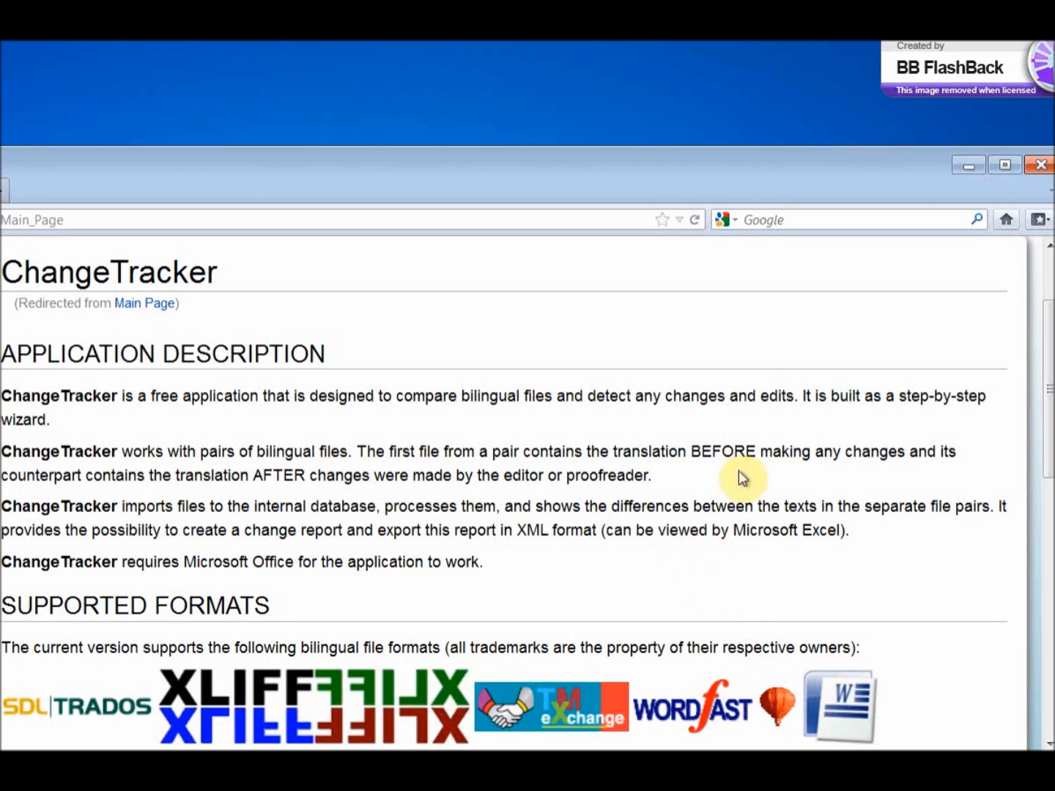
Minimize the browser, launch ChangeTracker from the desktop, and continue past the welcome screen to the file-linking stage.
click(963, 164)
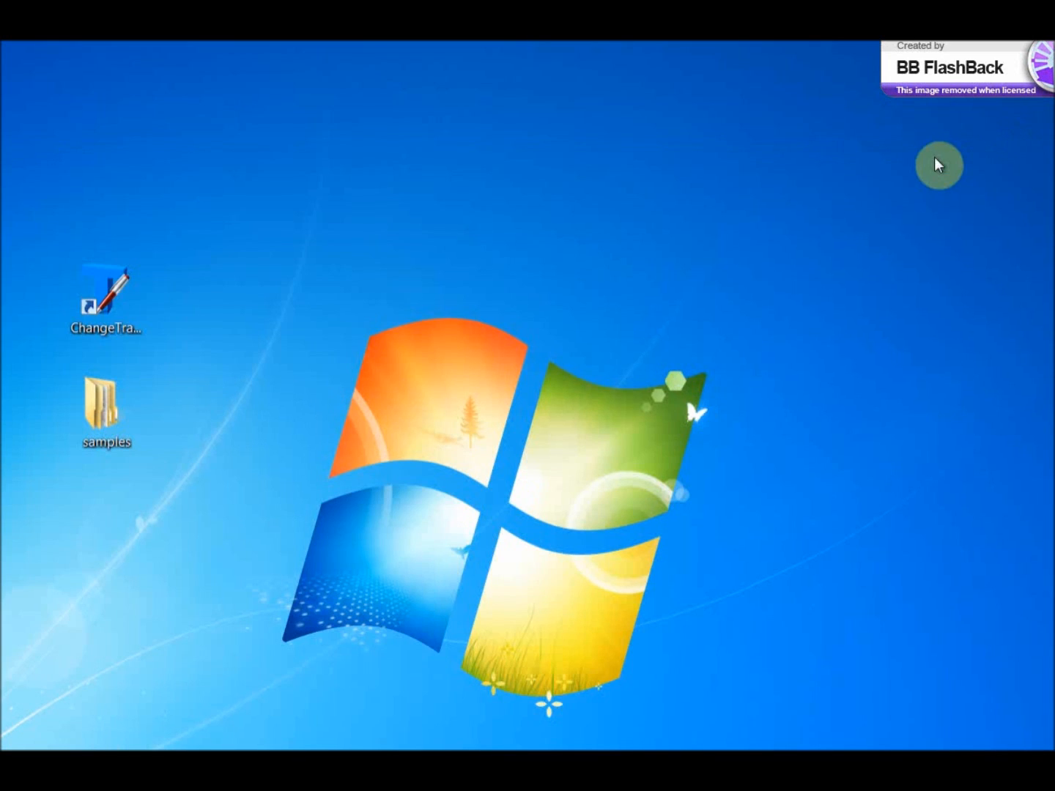
double_click(104, 308)
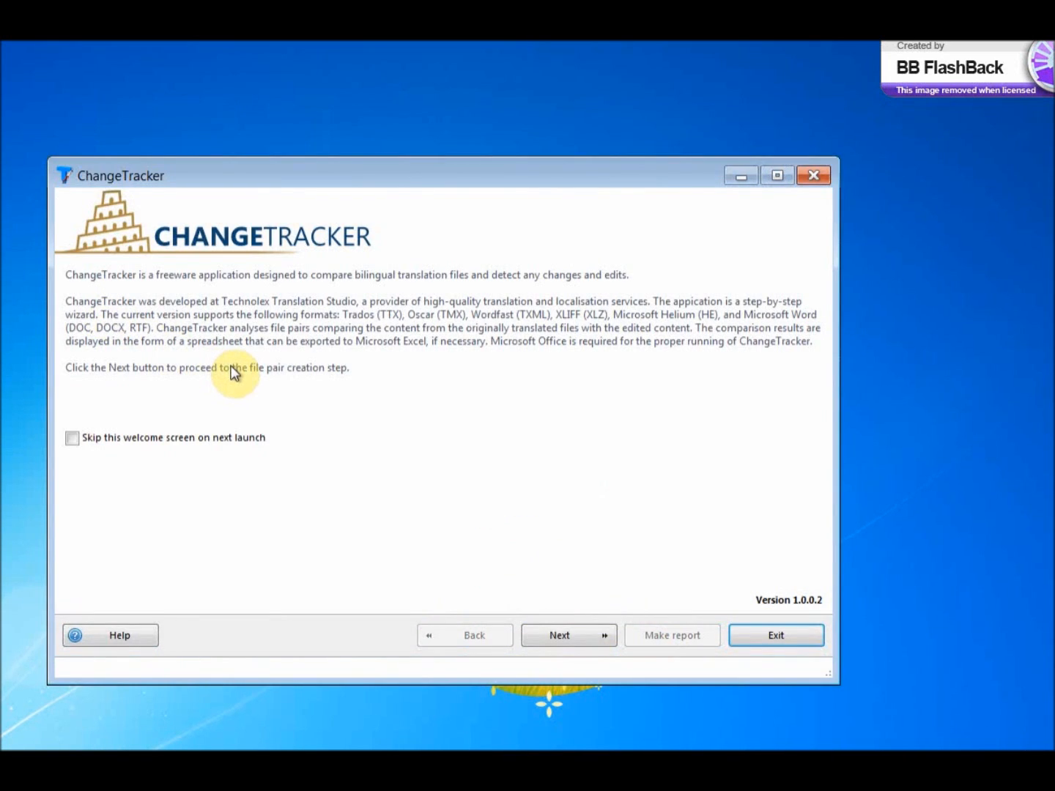
click(578, 635)
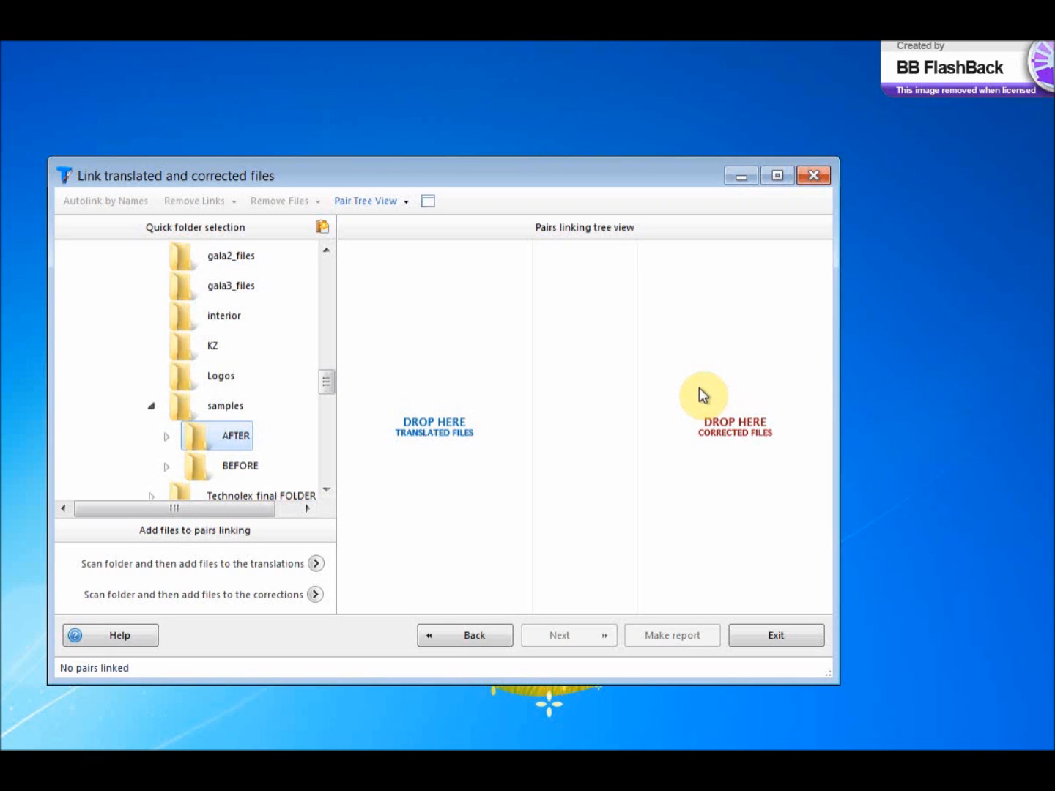
Move the linking window aside and open the BEFORE folder inside the desktop's samples folder.
drag(431, 170, 629, 146)
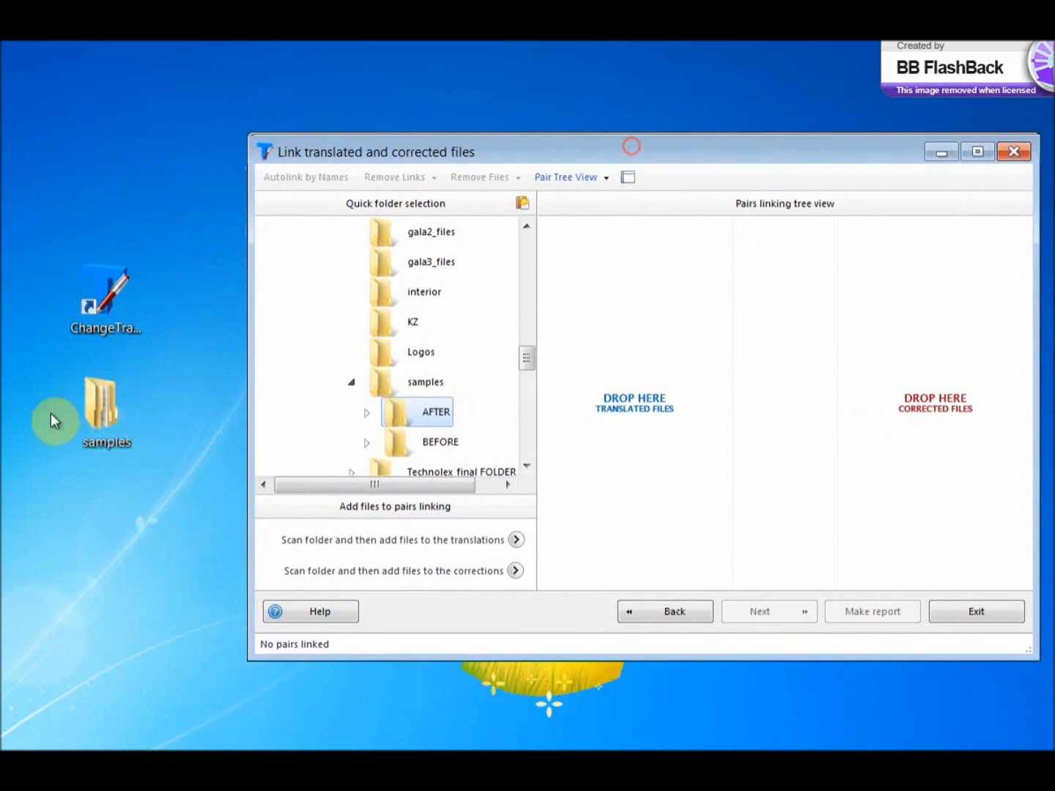
click(83, 415)
double_click(82, 414)
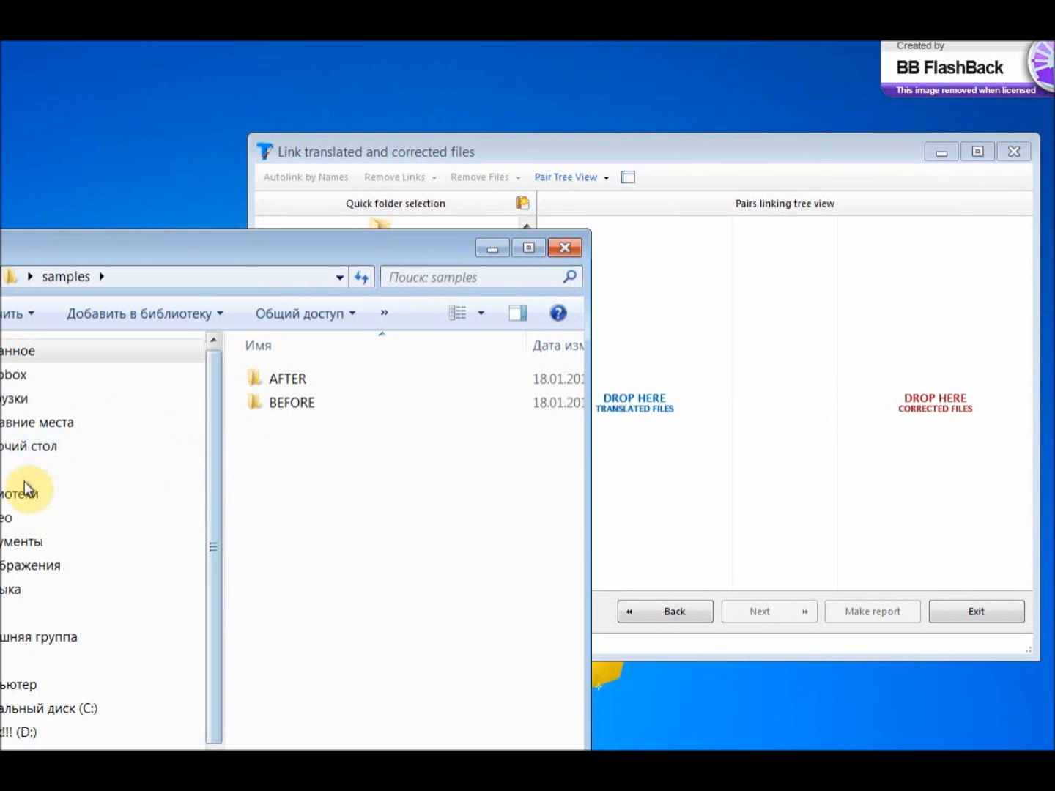
click(301, 377)
double_click(299, 405)
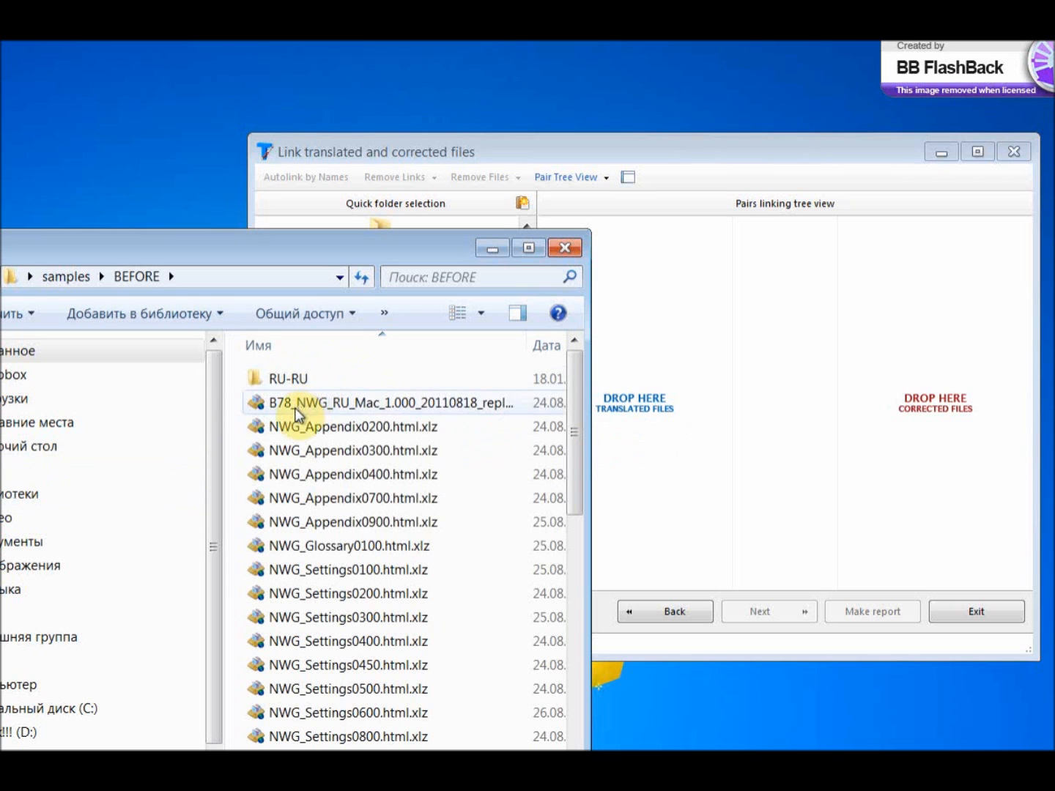
Add all .xlz files in the BEFORE folder, through Top.html.xlz, to ChangeTracker as translated files.
click(381, 403)
drag(414, 249, 285, 228)
drag(460, 459, 431, 736)
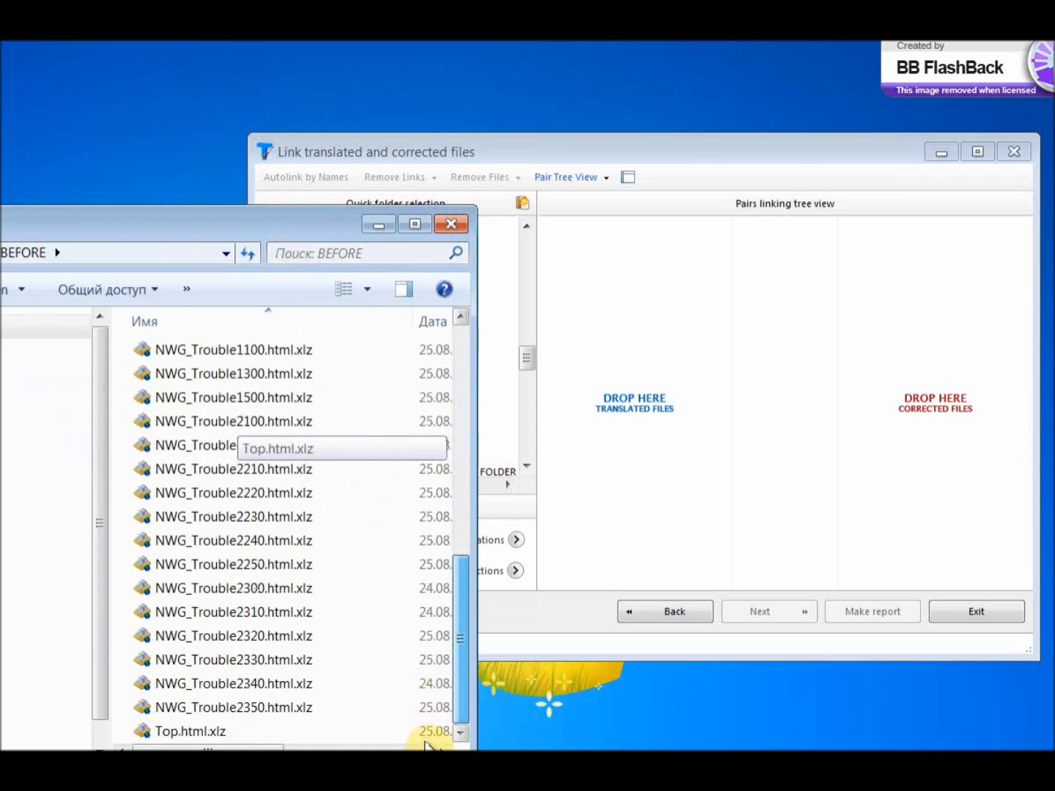
shift+click(265, 731)
drag(217, 520, 657, 427)
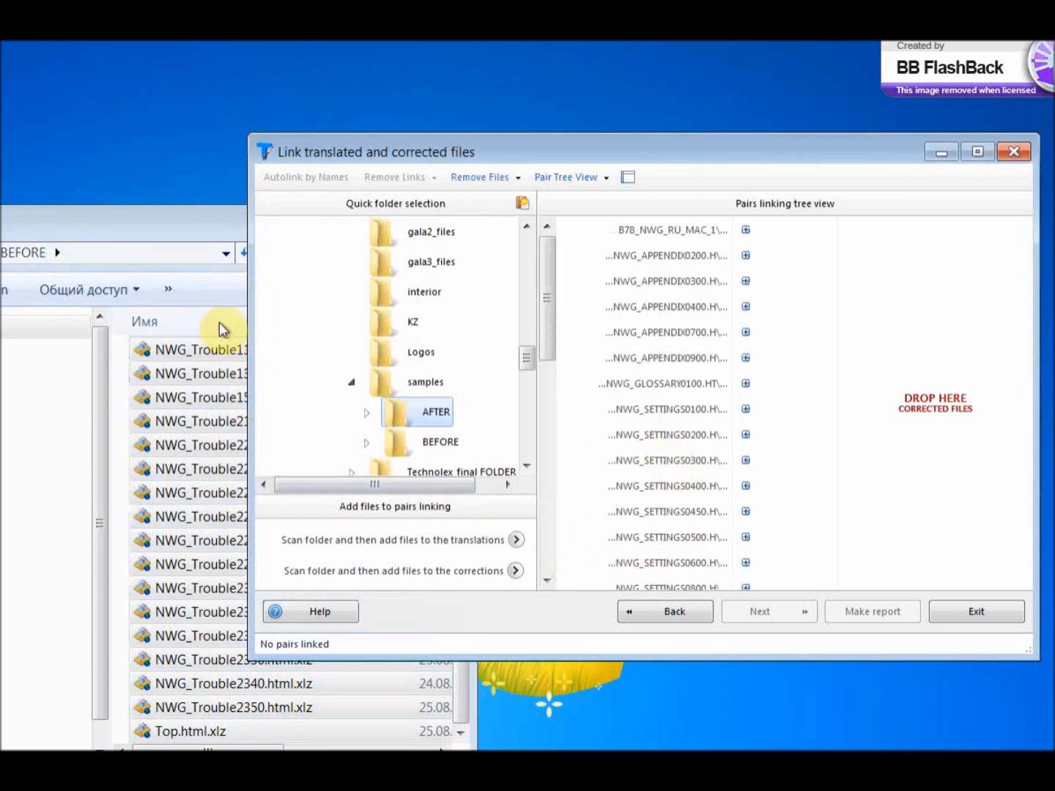
Add all .xlz files from the AFTER folder in samples to ChangeTracker as corrected files.
click(2, 253)
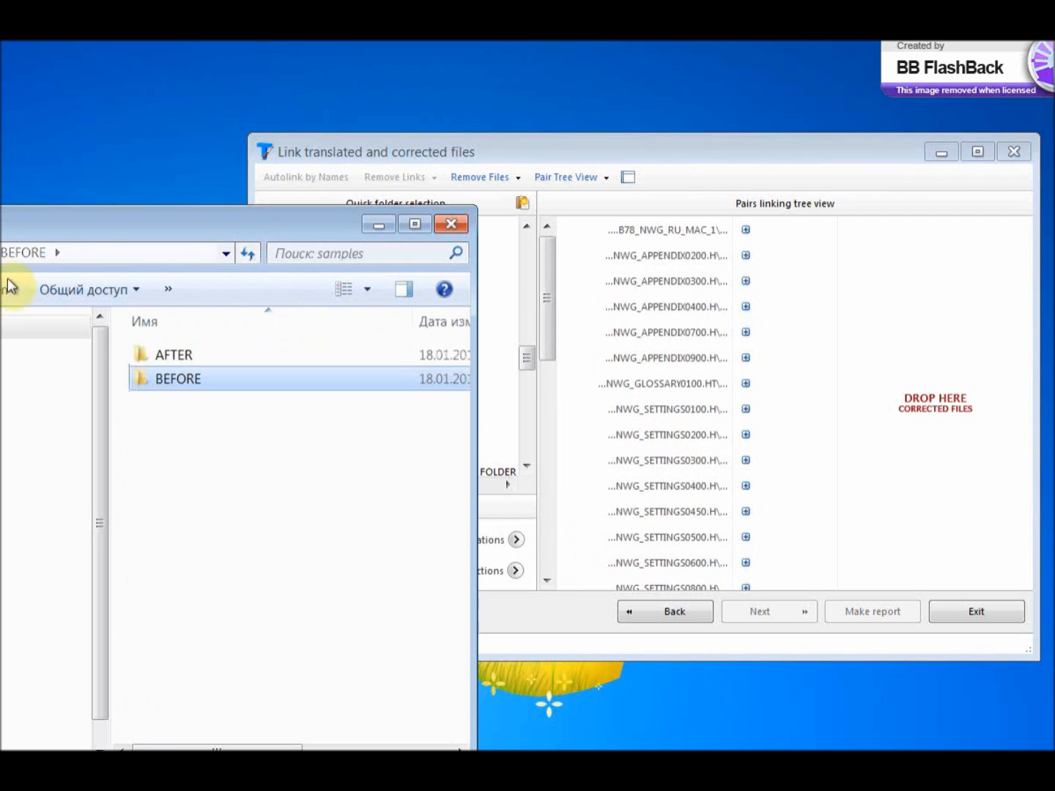
double_click(176, 353)
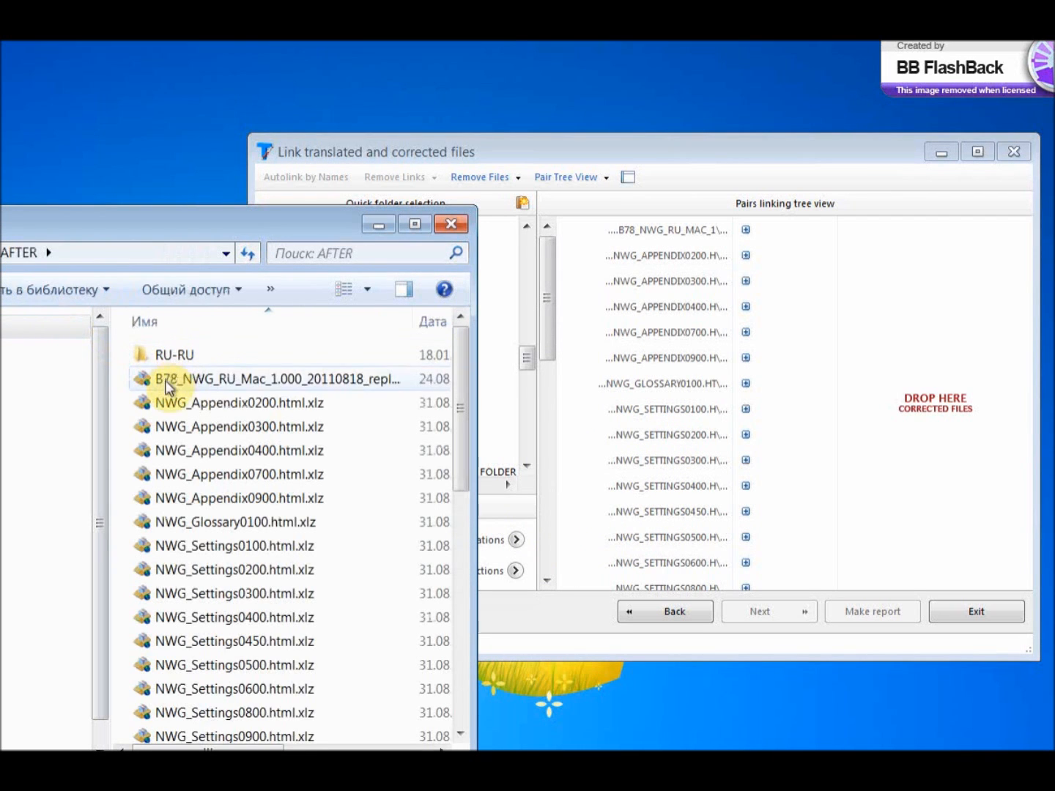
scroll(220, 454, down, 4)
scroll(277, 527, down, 4)
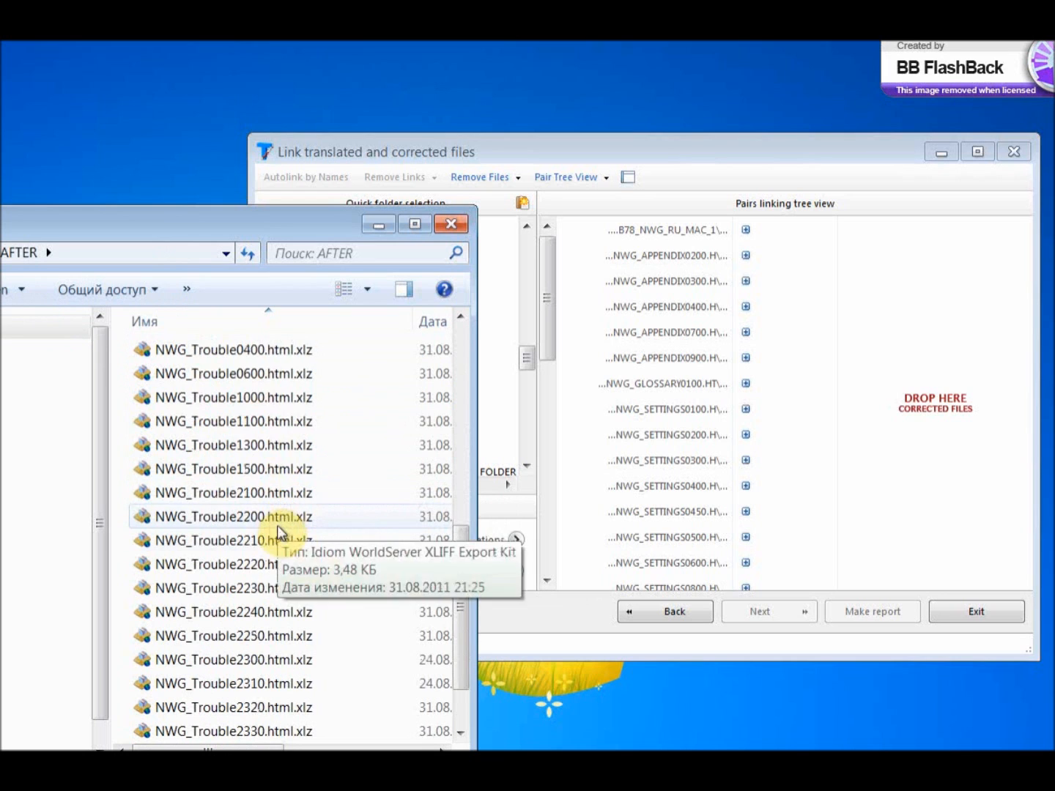
shift+click(241, 722)
drag(241, 721, 927, 438)
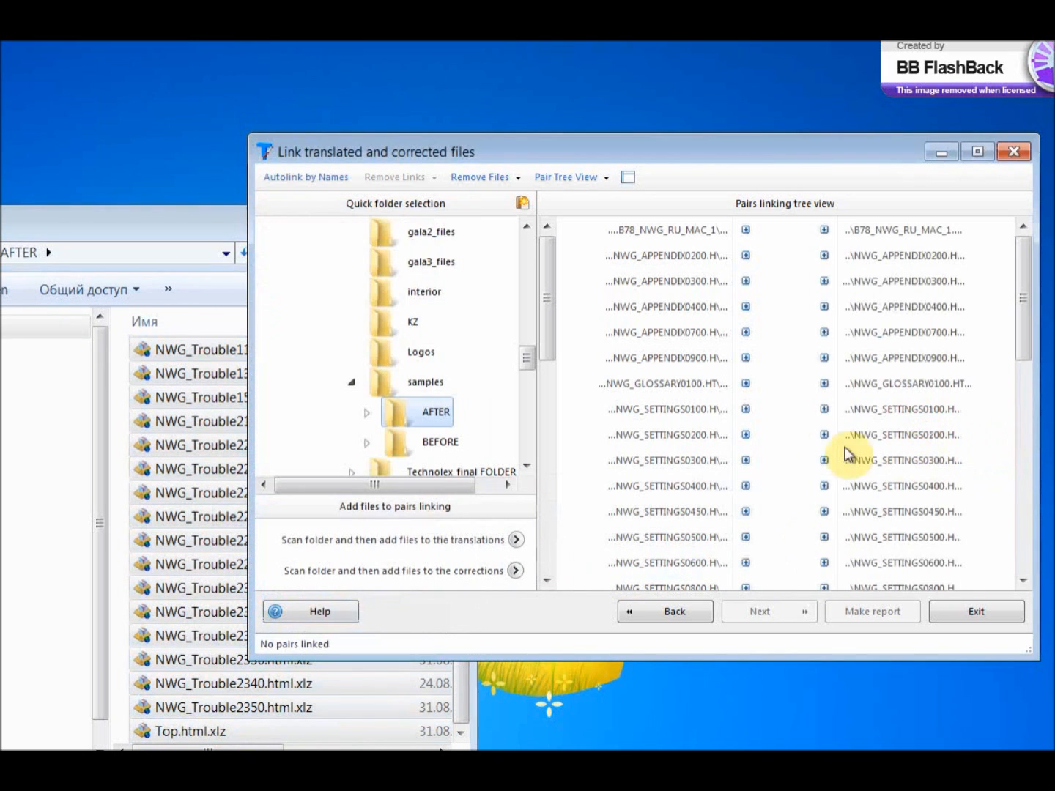
Using quick folder selection, scan the BEFORE folder into the translations and the AFTER folder into the corrections.
drag(432, 148, 344, 154)
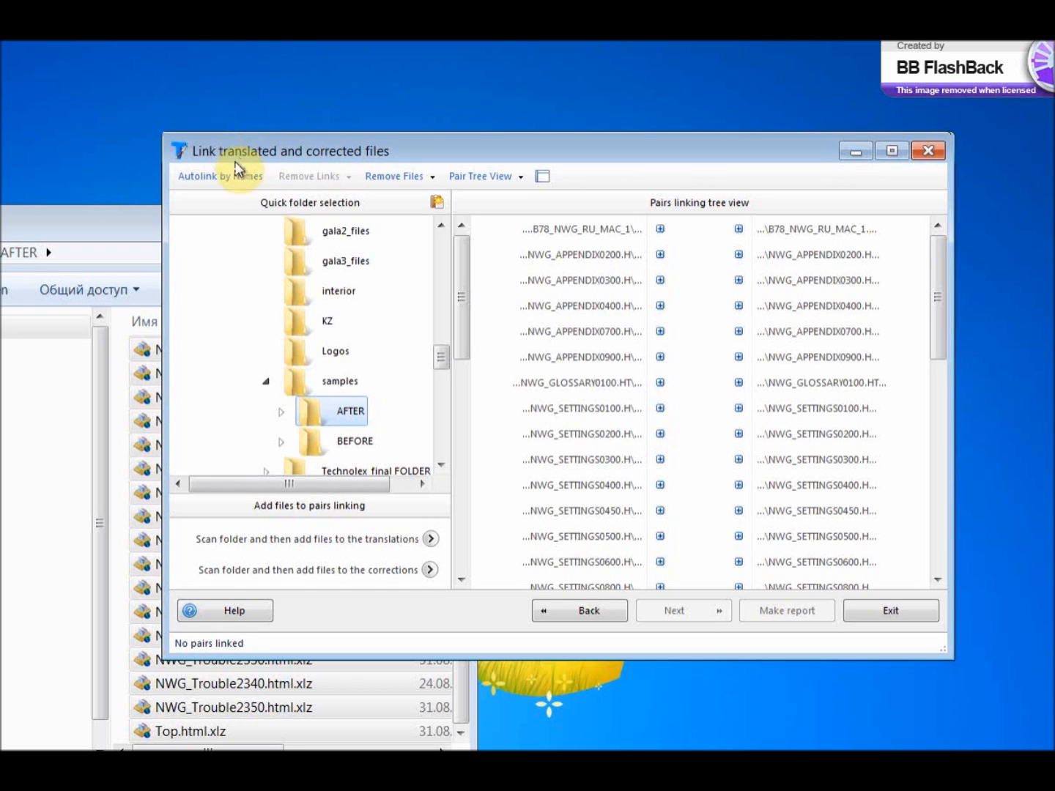
click(280, 414)
click(342, 406)
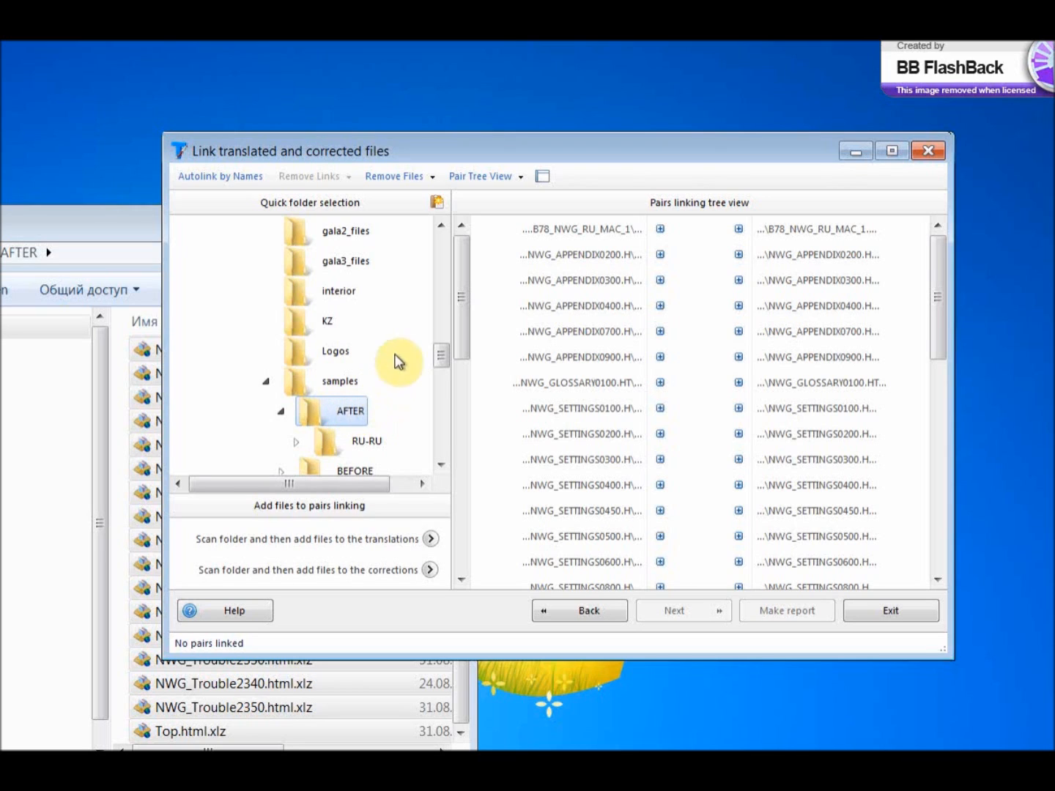
click(281, 412)
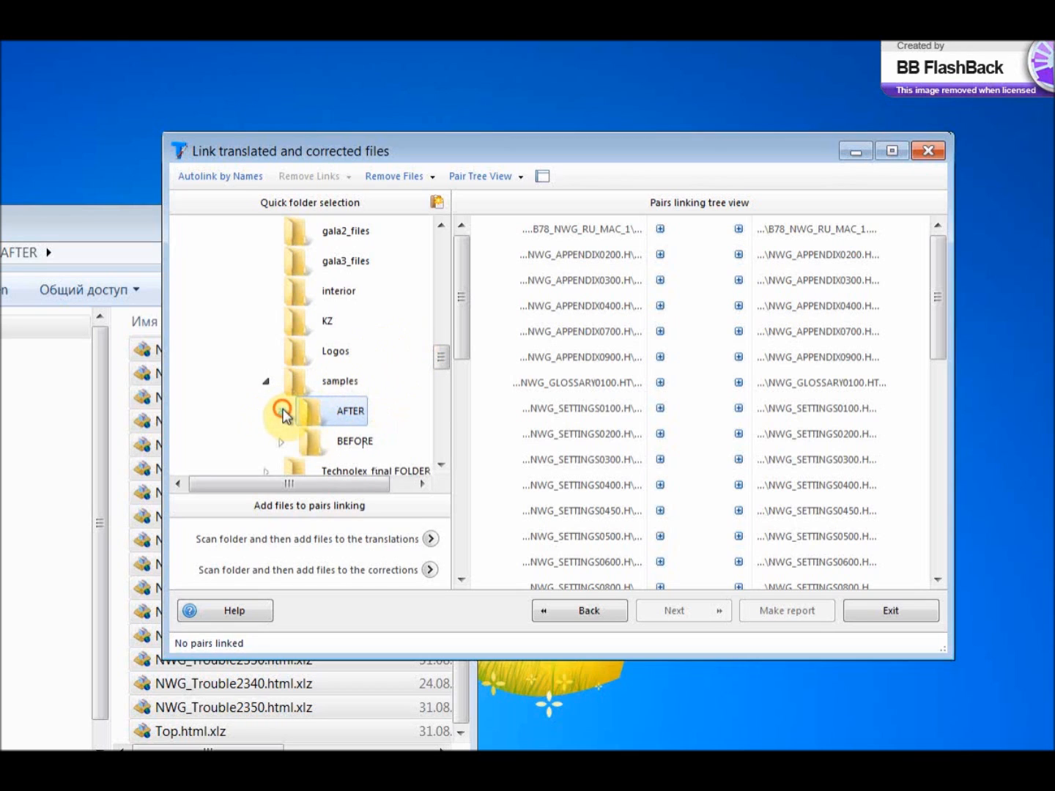
click(309, 439)
drag(437, 355, 437, 360)
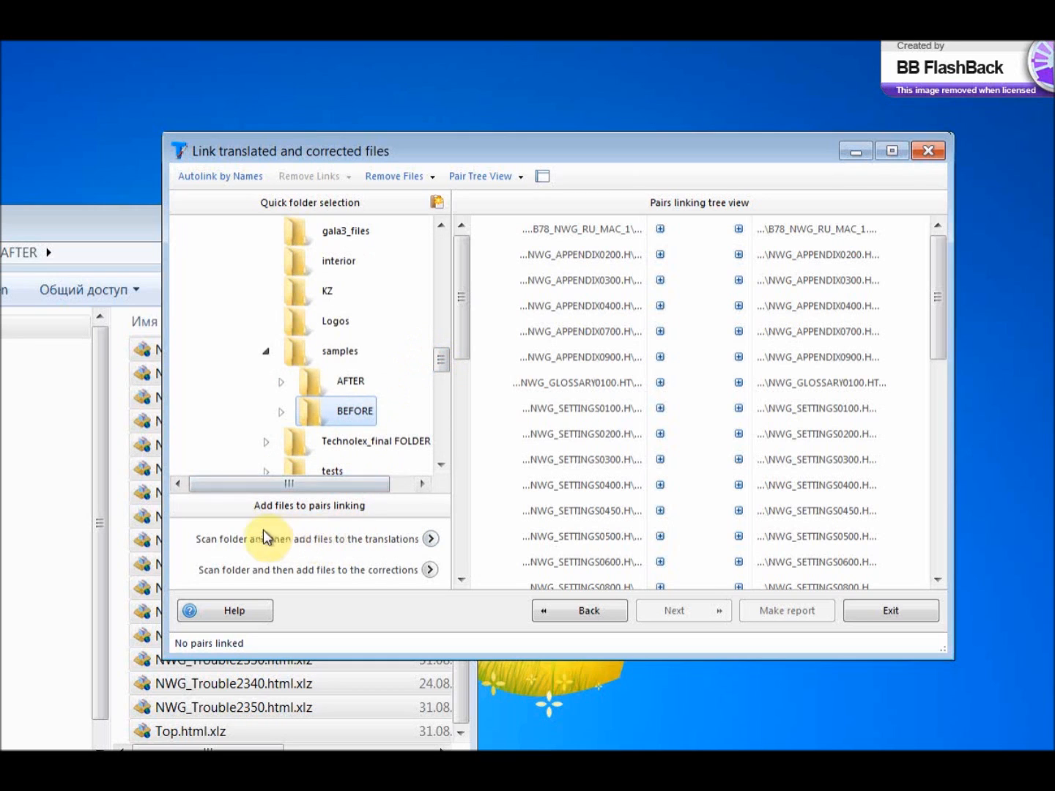
click(431, 540)
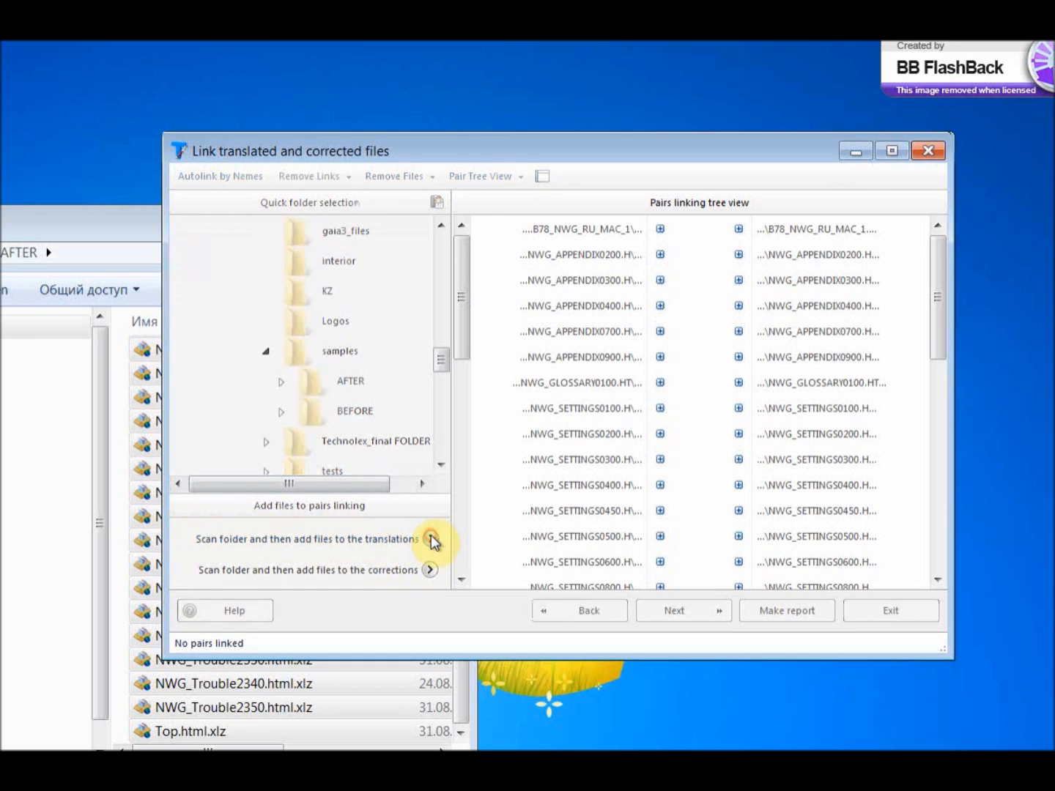
click(366, 387)
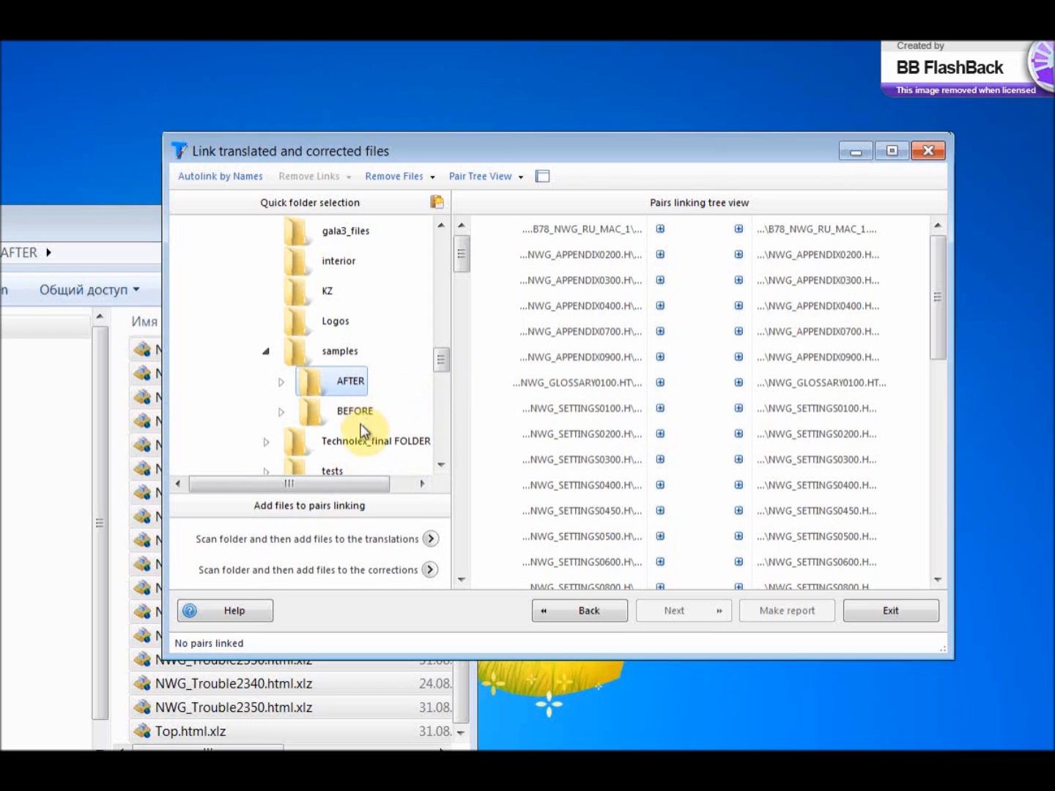
click(429, 571)
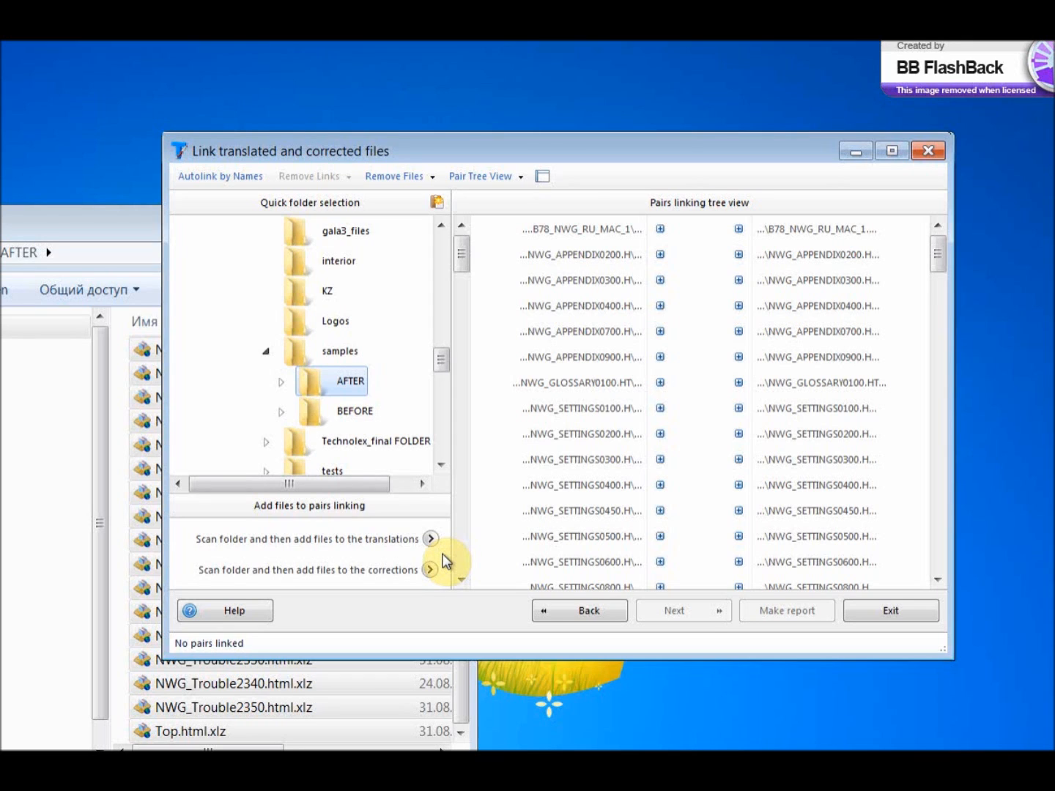
Manually link the first three file pairs: B78_NWG_RU_MAC_1, NWG_APPENDIX0200 and NWG_APPENDIX0300.
drag(739, 228, 657, 228)
drag(738, 255, 659, 254)
drag(738, 280, 662, 283)
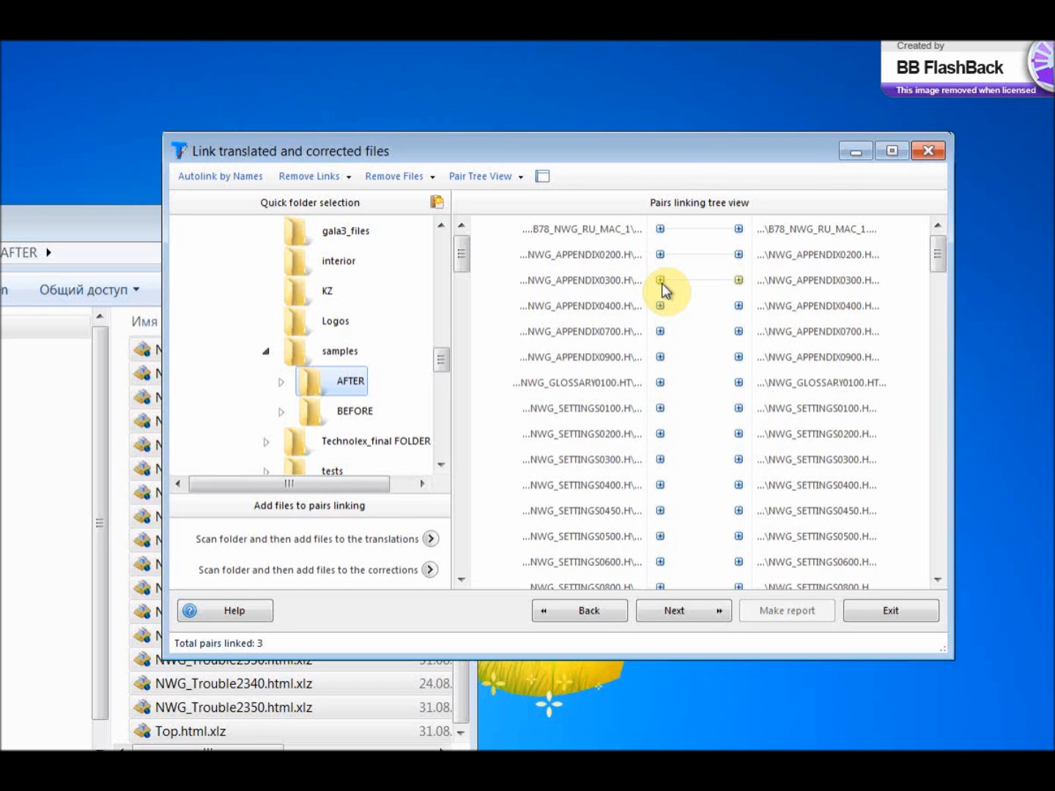
Autolink the remaining translated and corrected files by names and run the comparison.
click(231, 183)
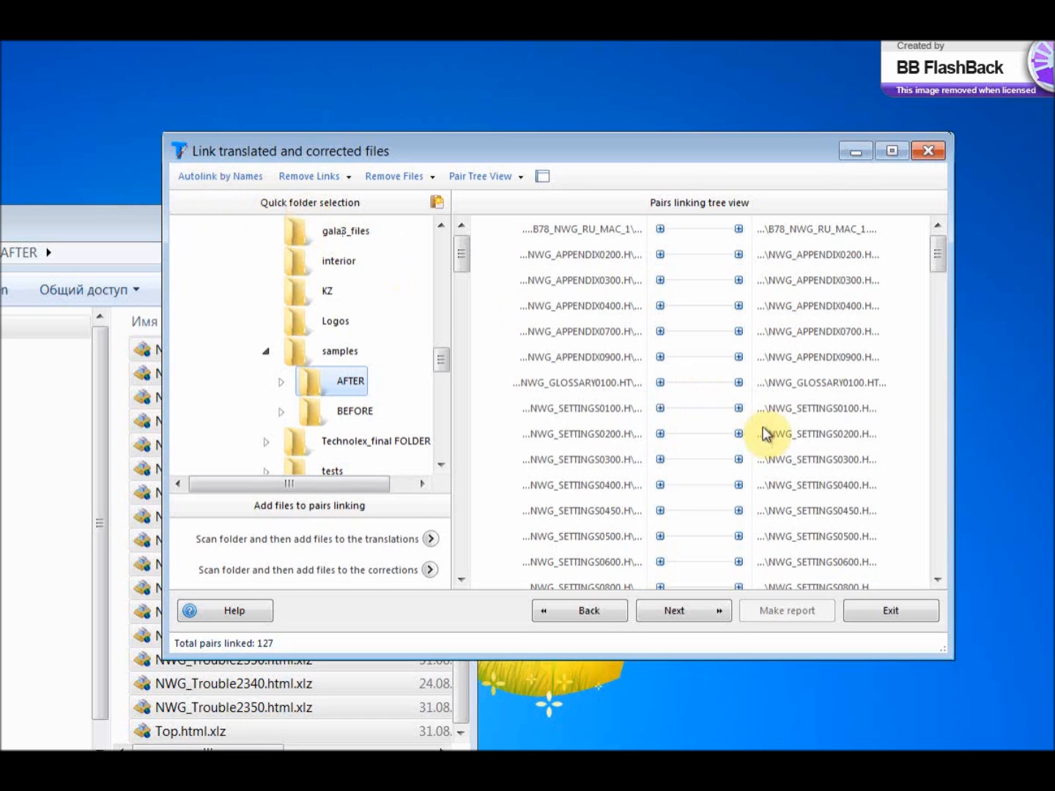
click(722, 607)
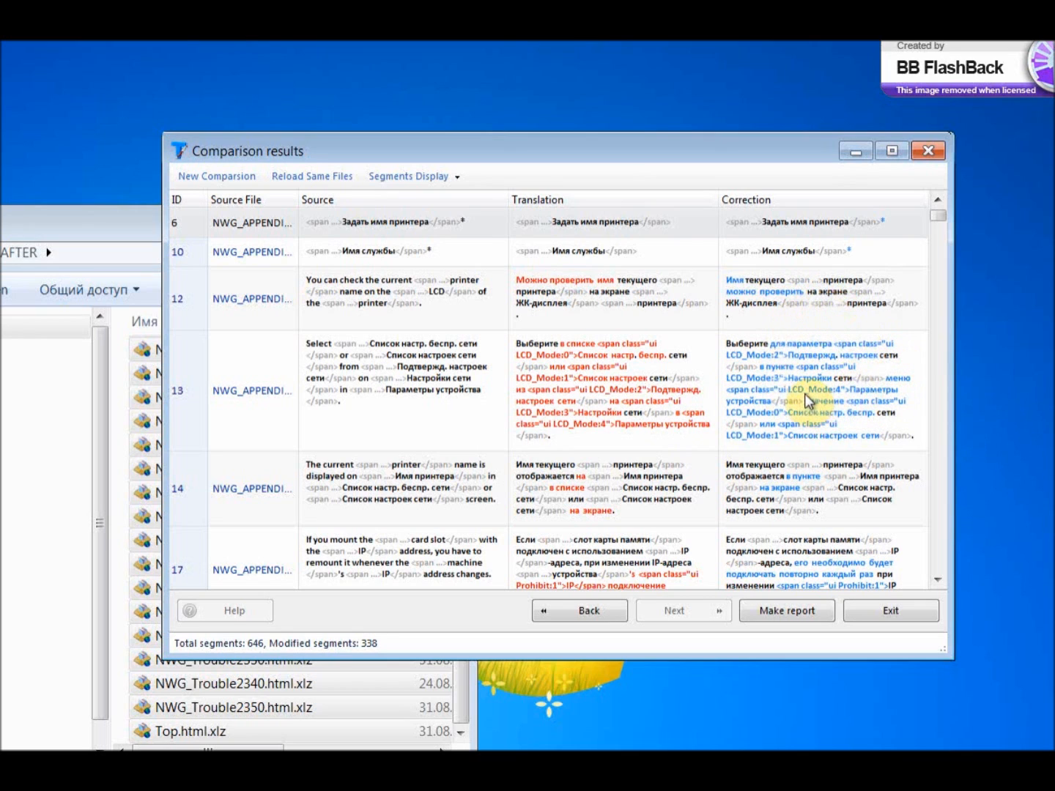
Display all segments in the comparison results, then return to showing only corrected segments.
mouse_move(806, 399)
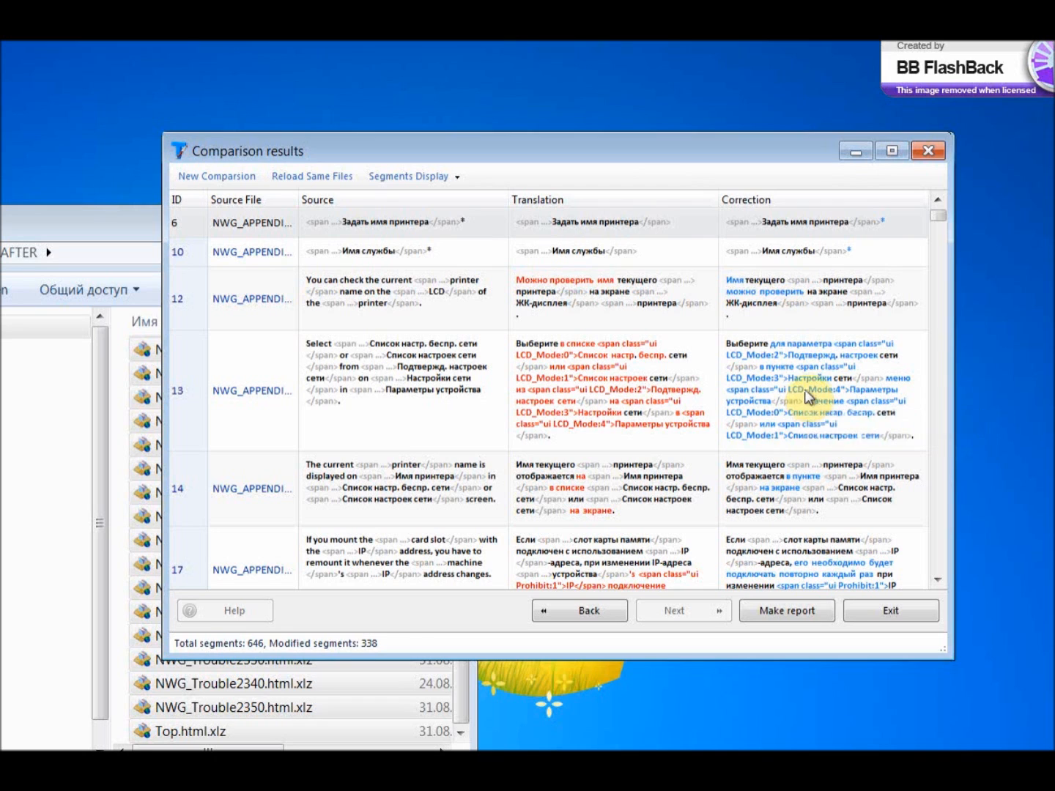
click(456, 176)
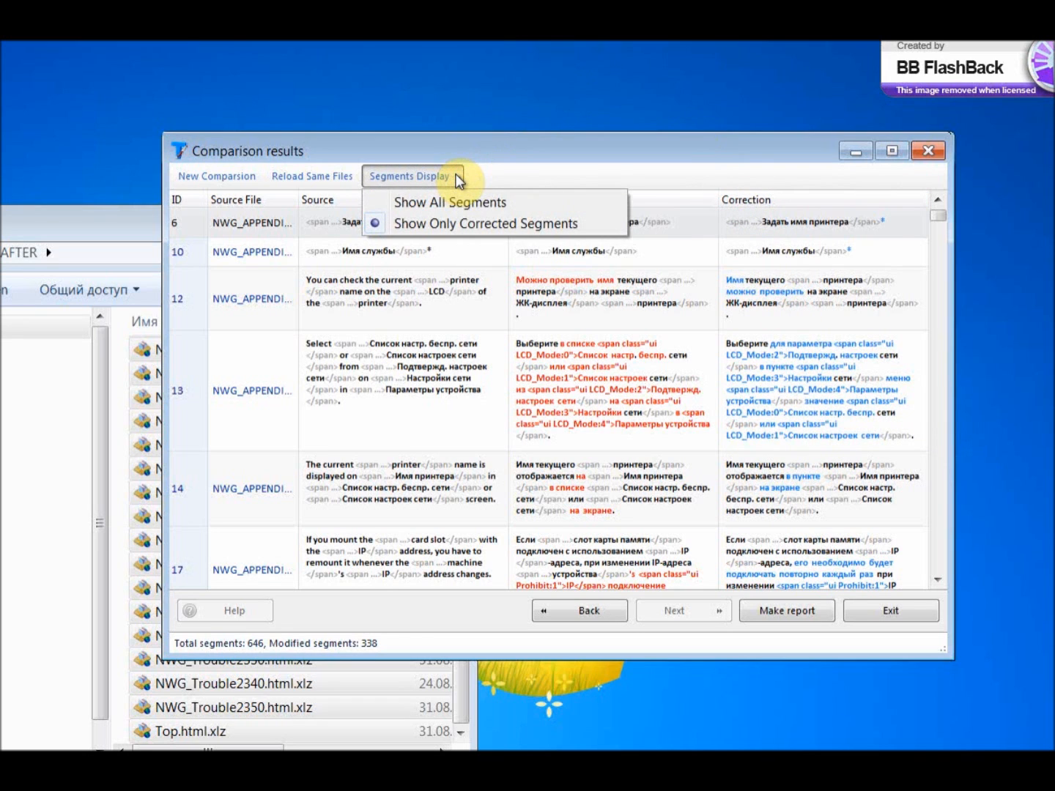
click(462, 203)
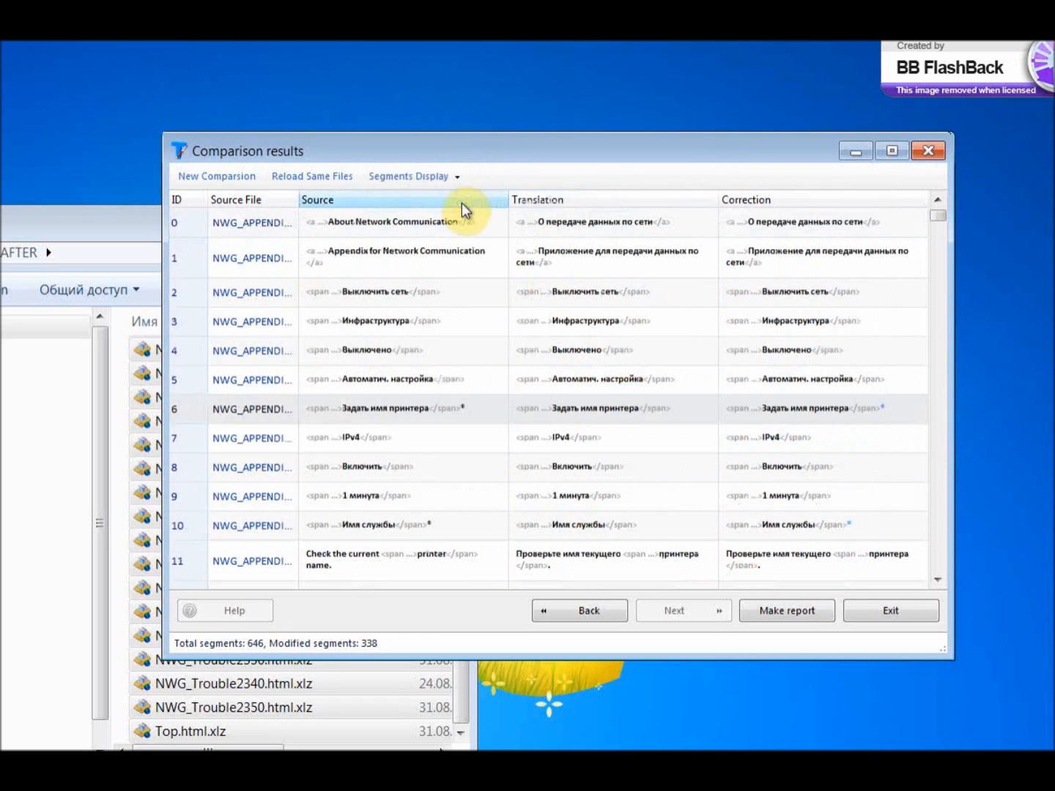
click(461, 180)
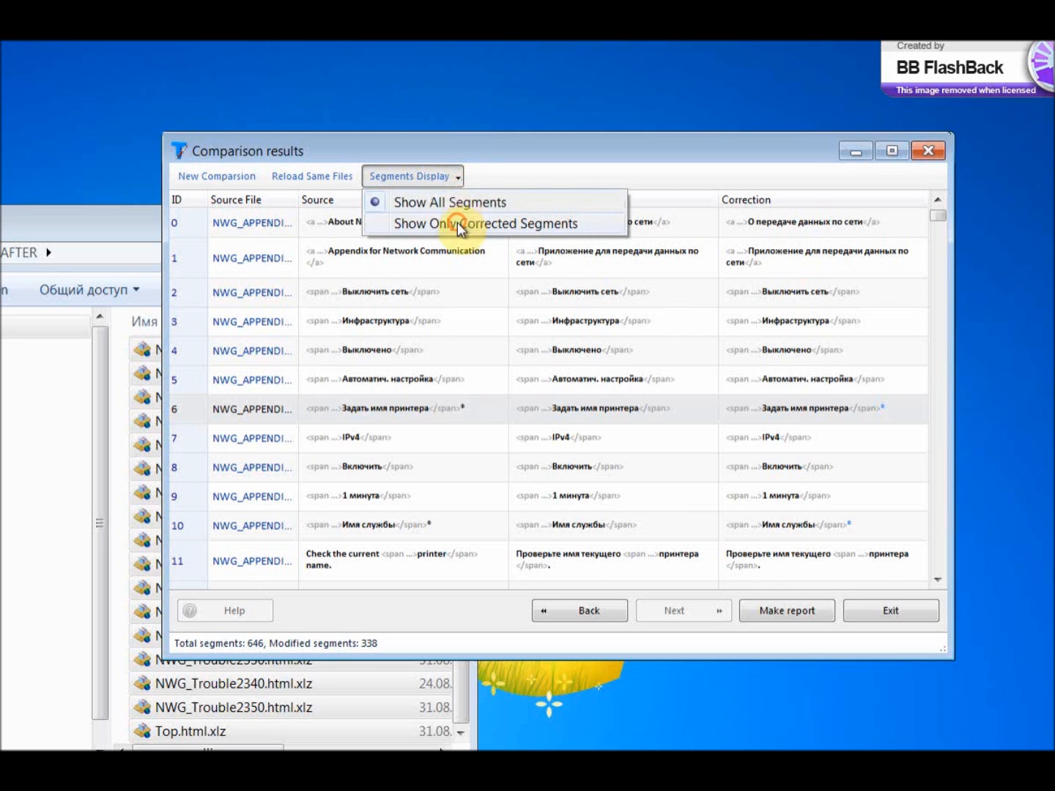
click(458, 221)
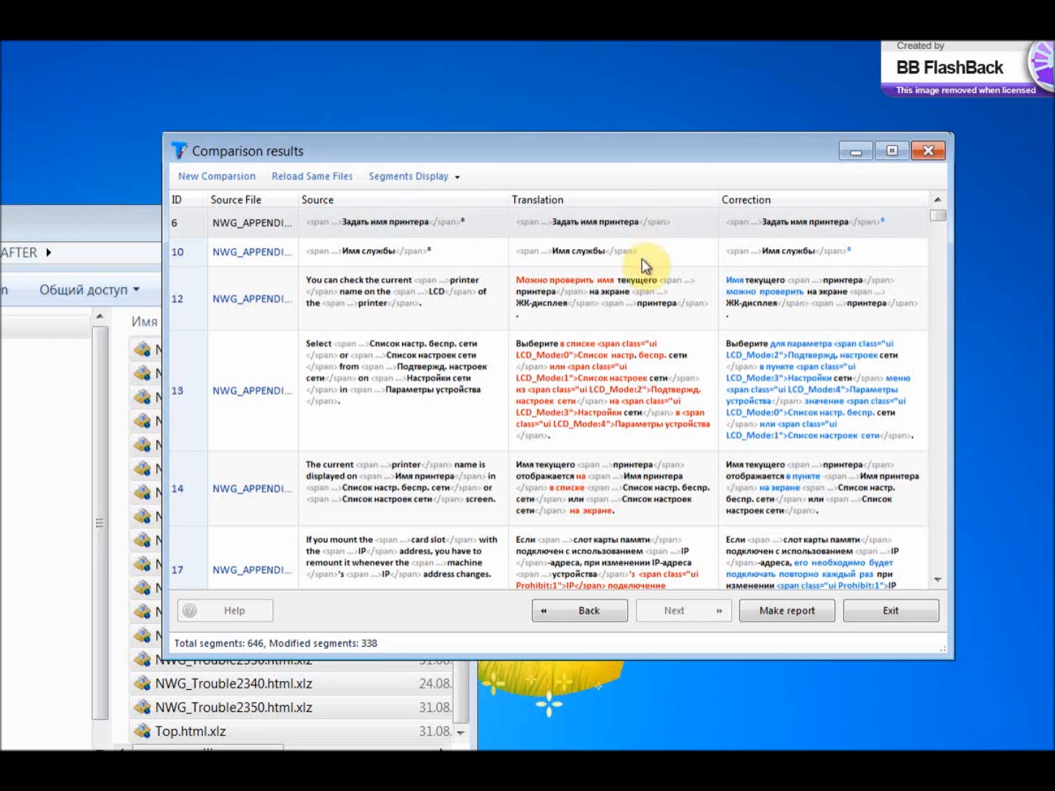
Save the comparison report to the desktop as ChangeReport.XML and open it in Microsoft Excel.
click(758, 602)
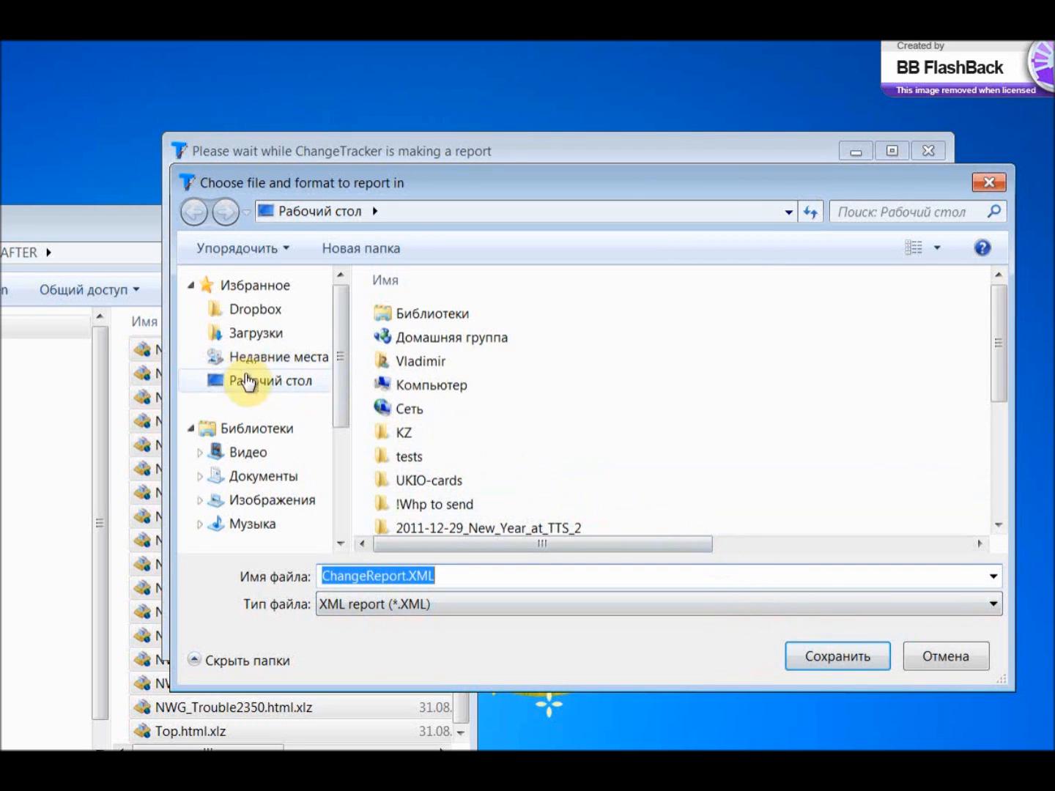
click(248, 380)
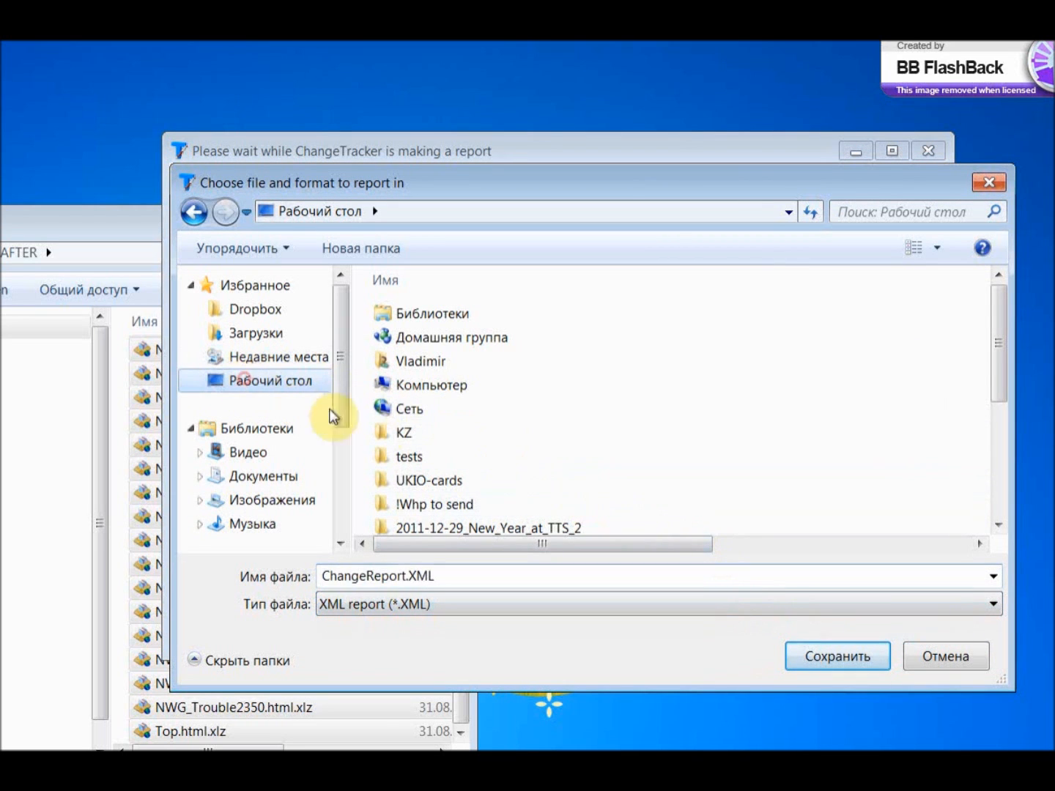
click(820, 654)
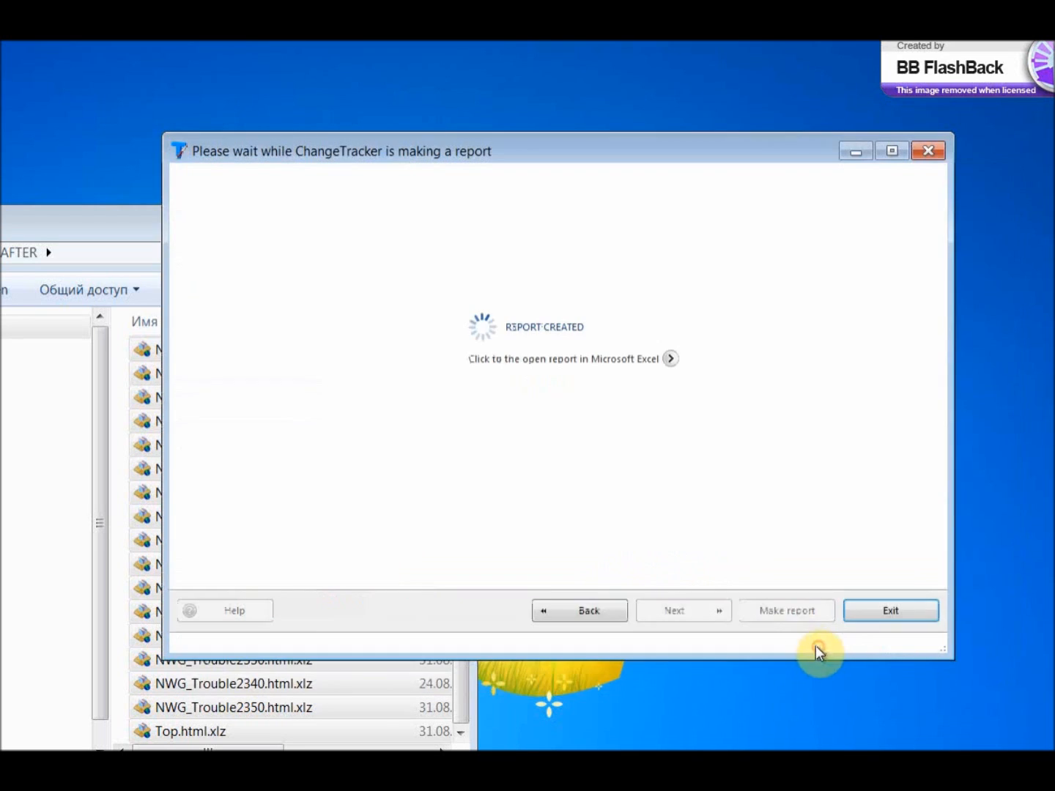
click(673, 356)
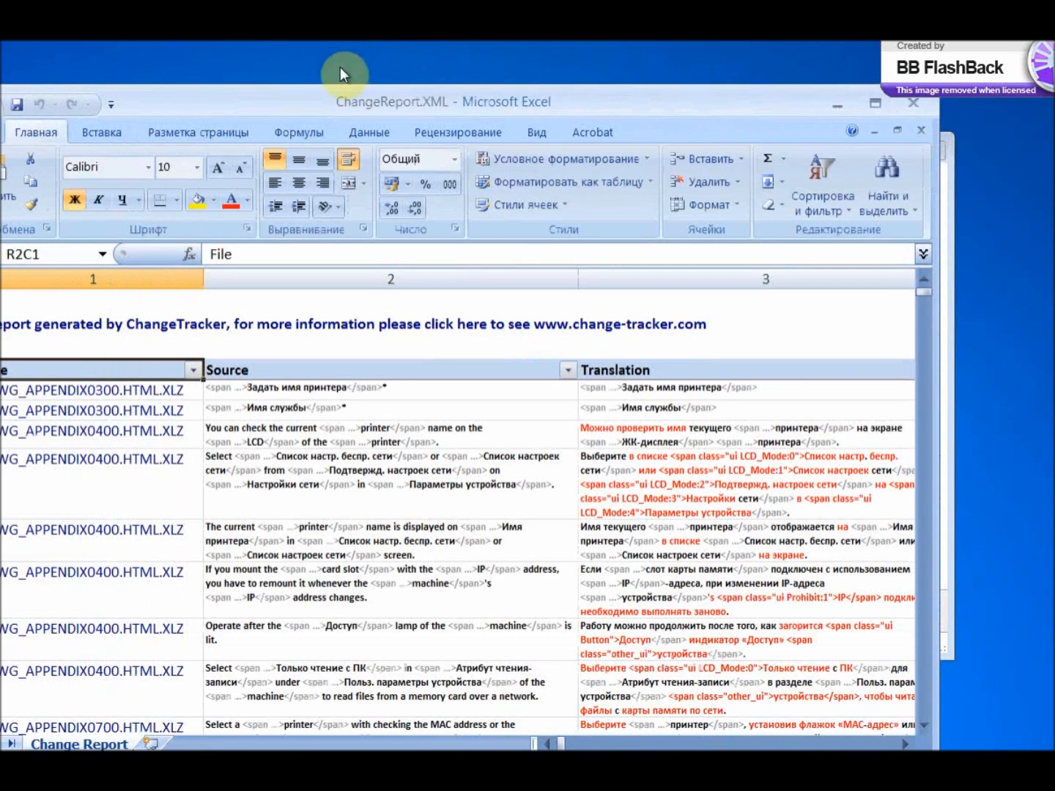
drag(255, 97, 306, 101)
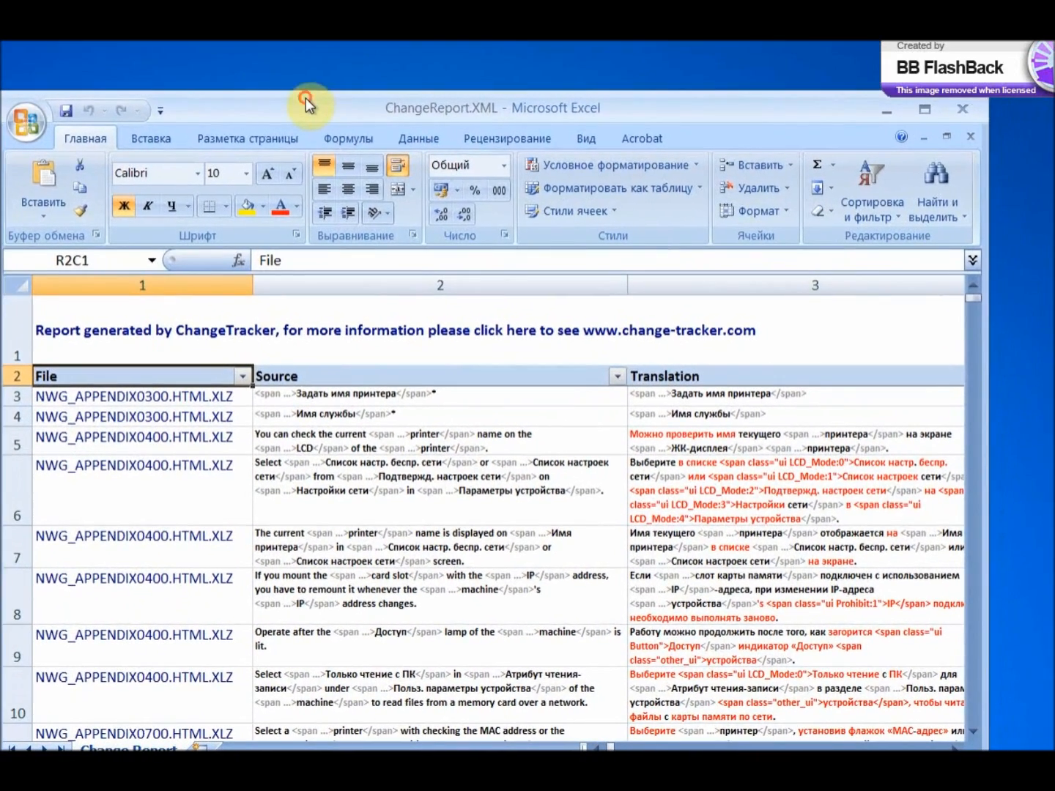